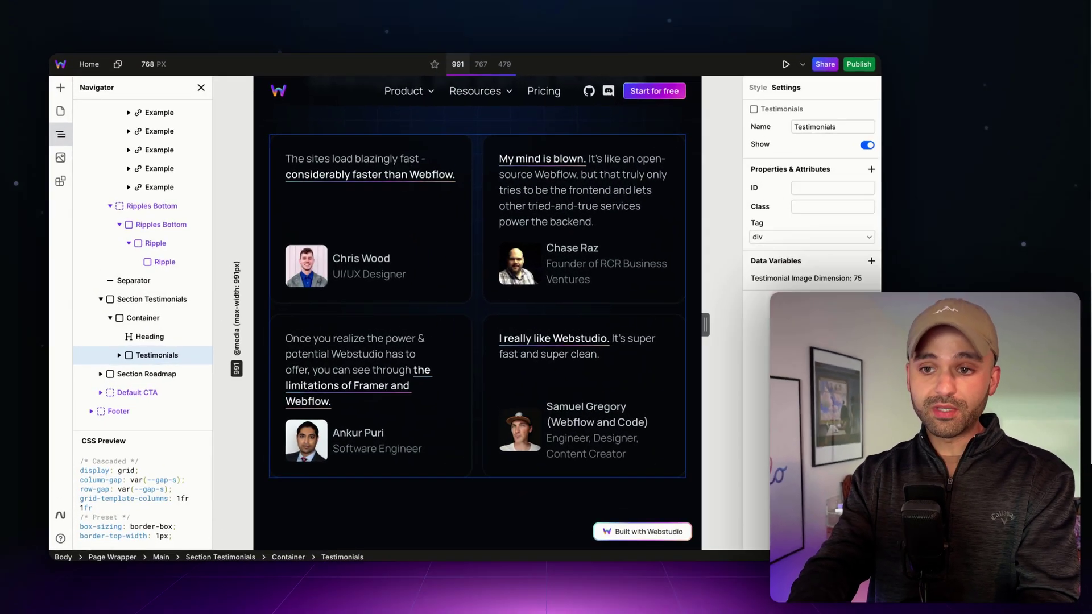
# Step: Open the Command Panel and mark step 1, 'The shortcut', as the current topic
pyautogui.press('super+k')
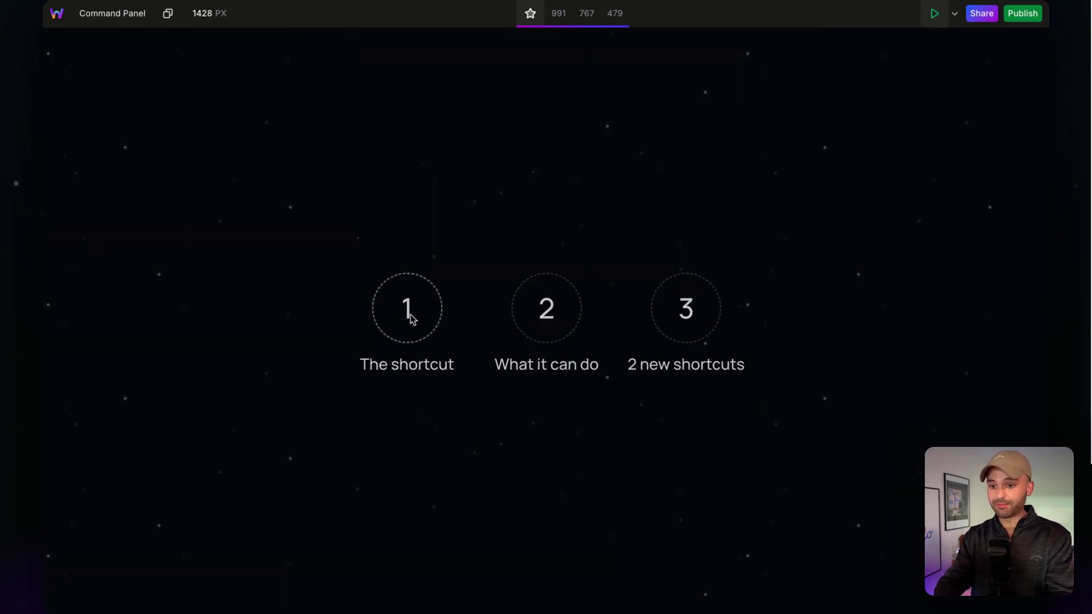
pyautogui.click(419, 315)
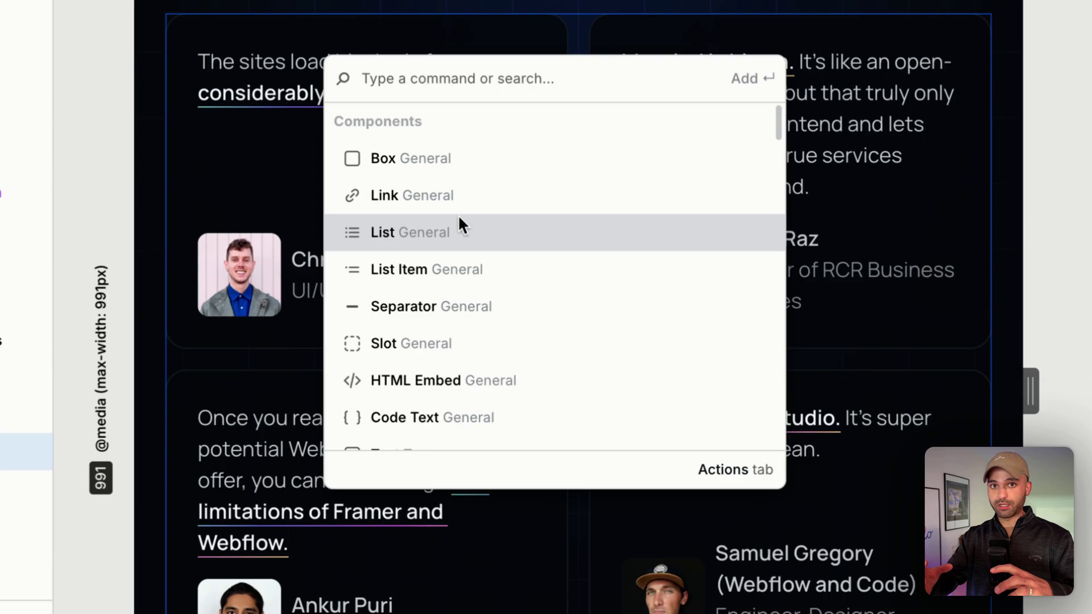
pyautogui.scroll(-5, 432, 286)
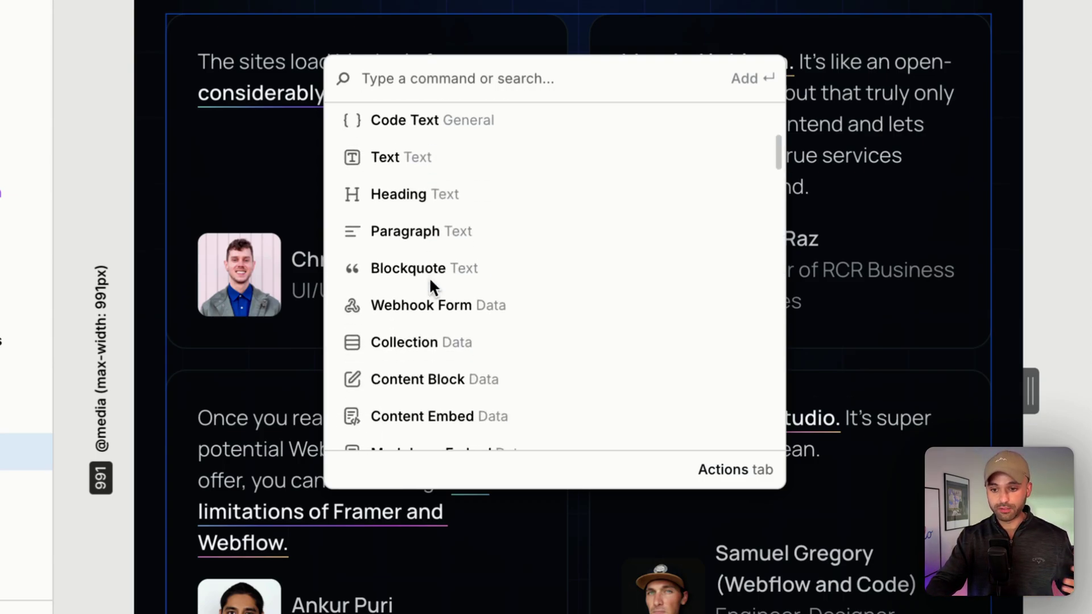
pyautogui.scroll(-20, 429, 278)
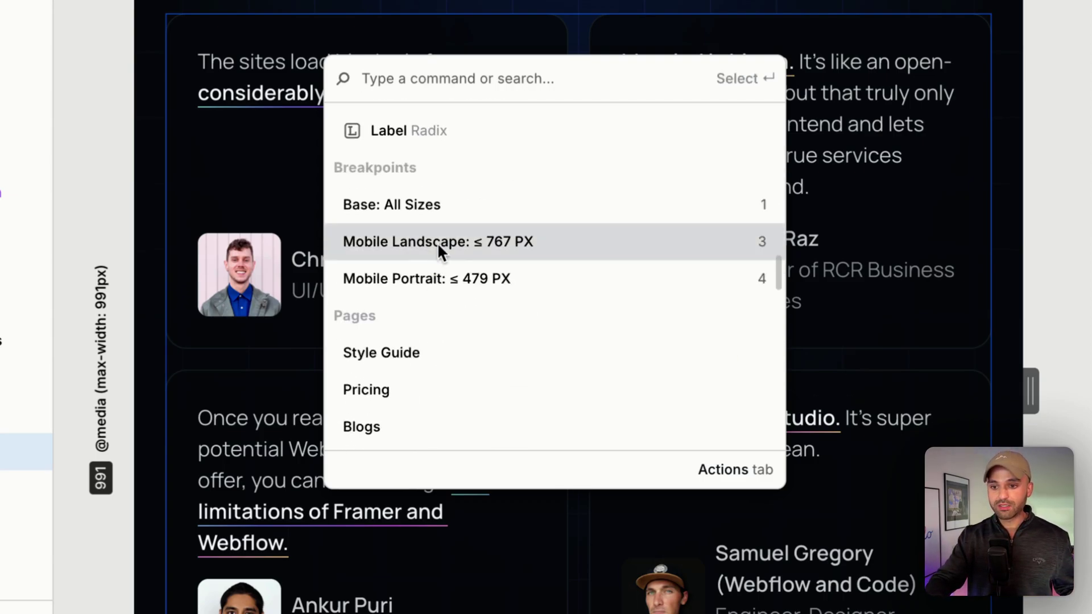
pyautogui.scroll(-5, 464, 216)
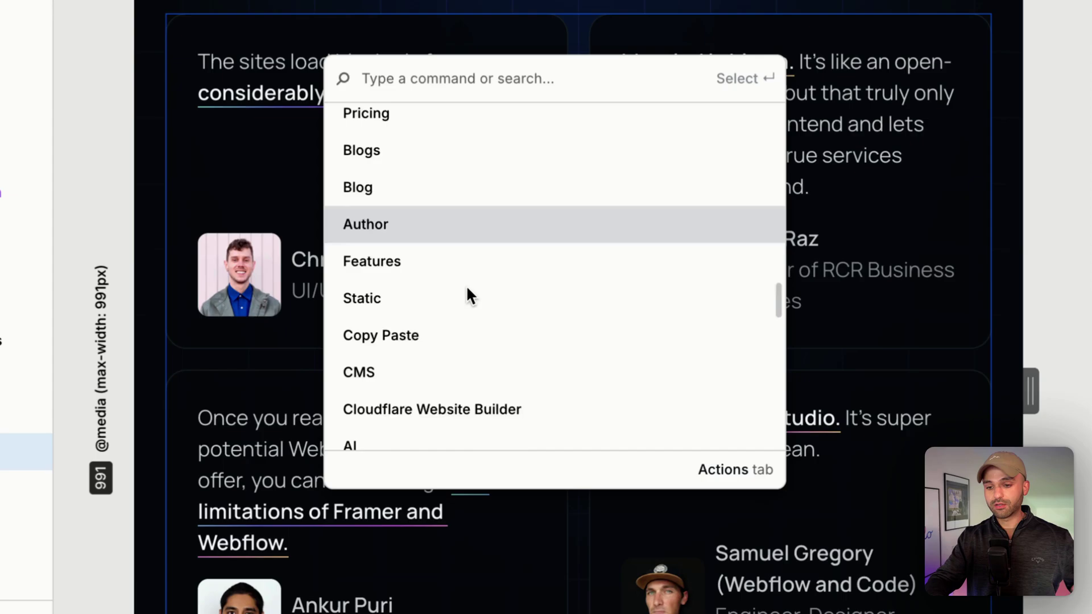
pyautogui.scroll(-20, 468, 290)
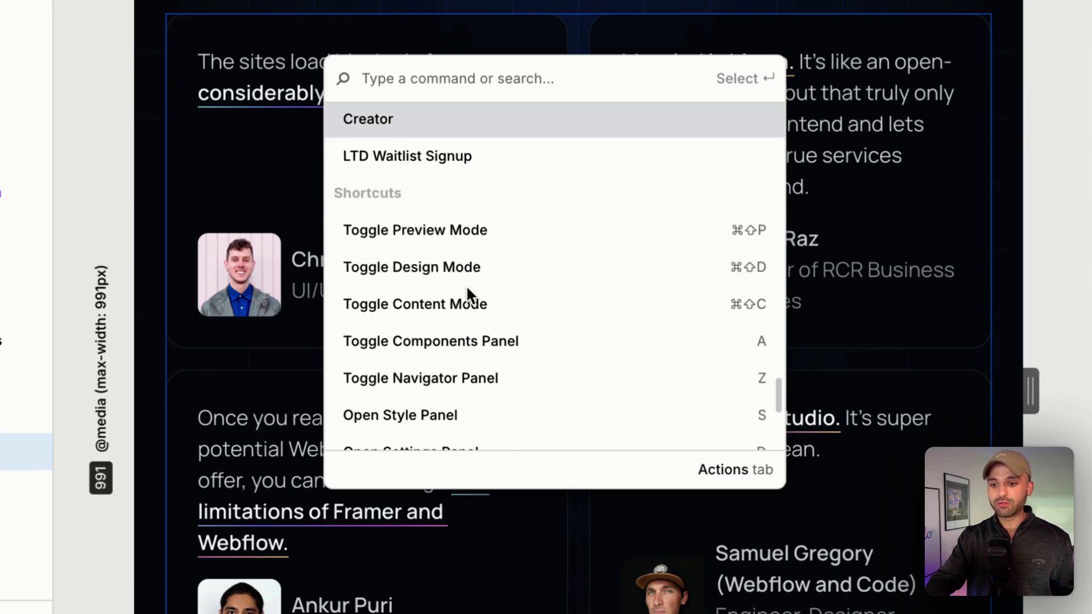
pyautogui.scroll(-5, 526, 278)
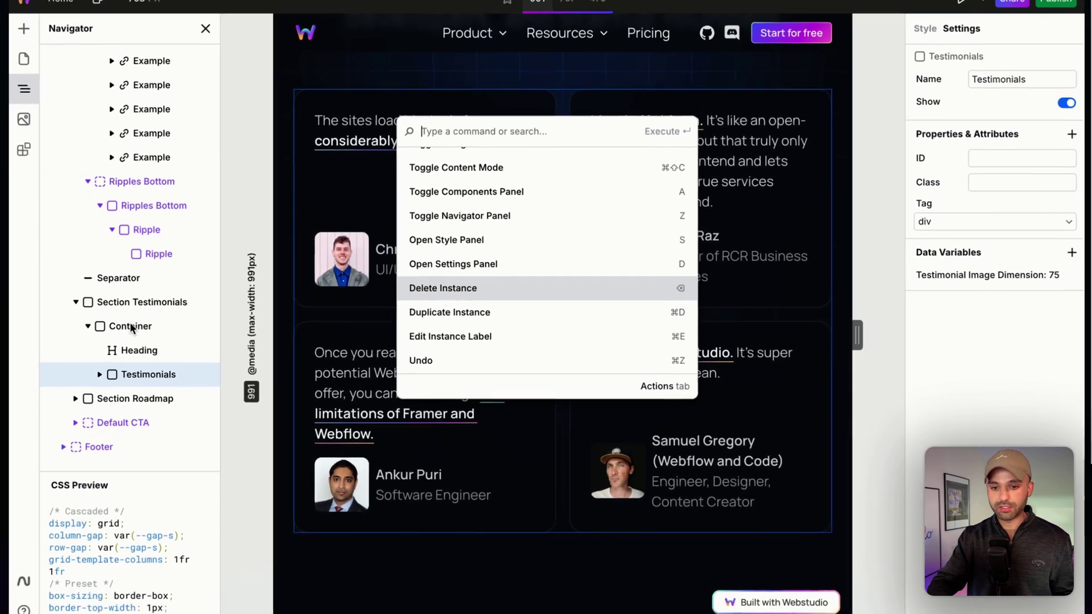
# Step: Add a new Box inside the testimonials Container
pyautogui.press('Escape')
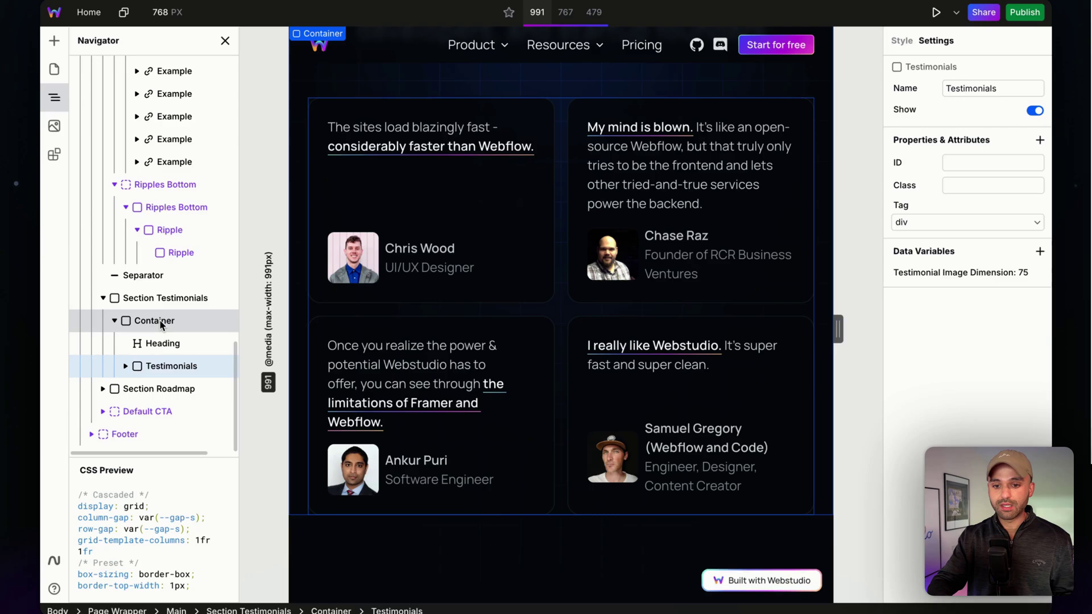
pyautogui.click(161, 321)
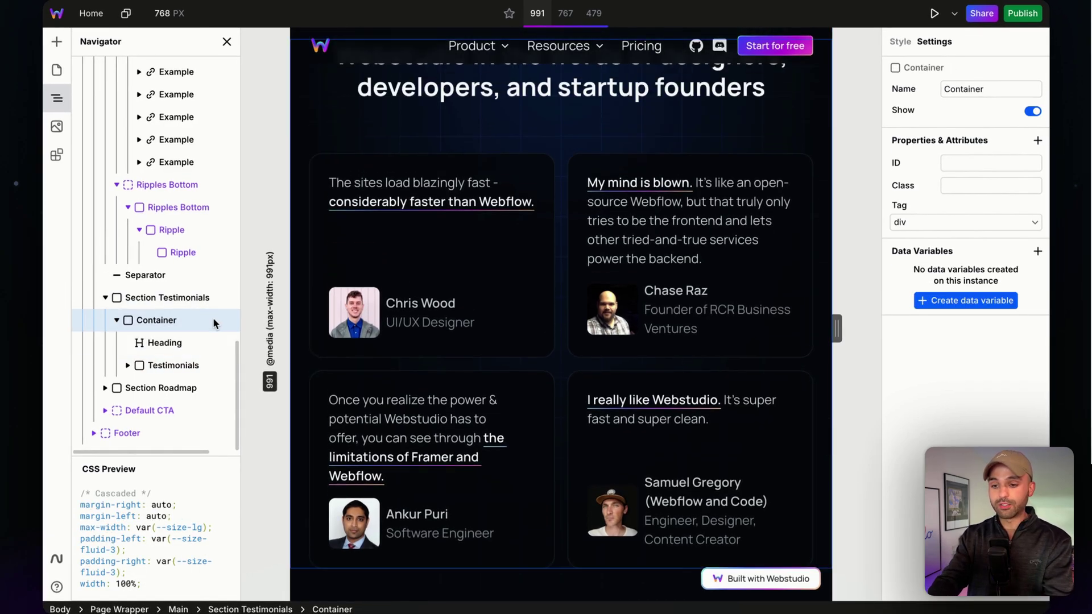
pyautogui.press('super+k')
pyautogui.write('box')
pyautogui.press('Return')
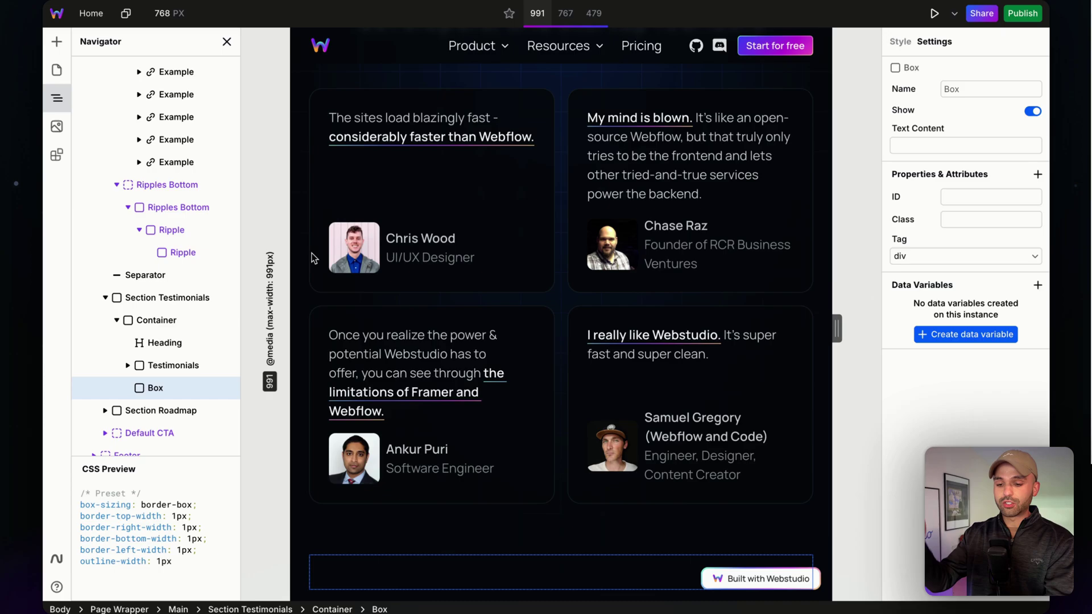
# Step: Rename the new Box to 'Card' with Edit Instance Label
pyautogui.press('super+k')
pyautogui.write('edit')
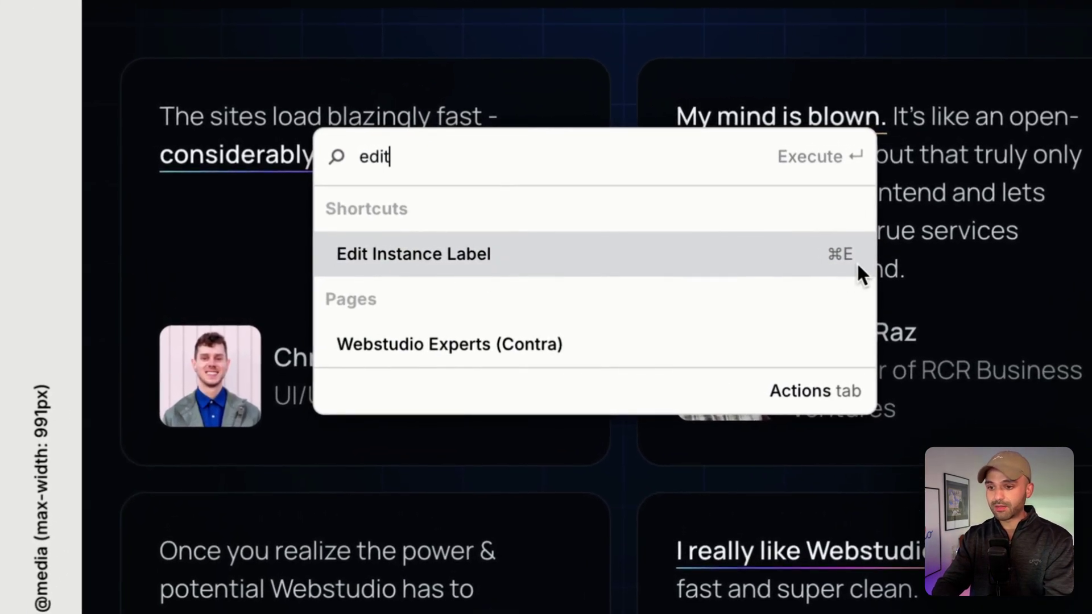
pyautogui.click(586, 267)
pyautogui.write('Card')
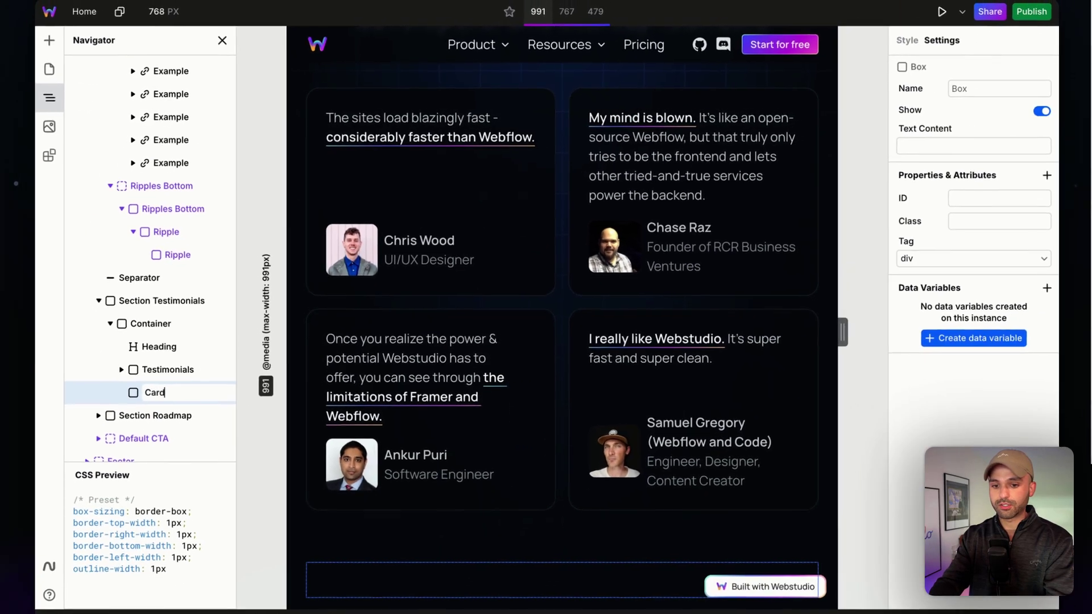
pyautogui.press('Return')
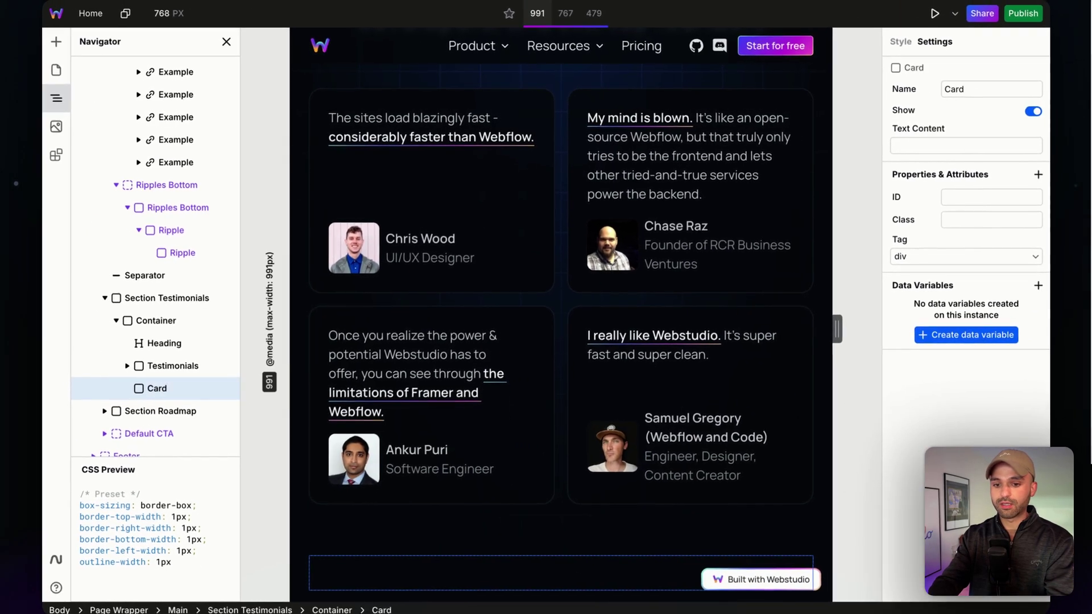
# Step: Add a Heading and a Paragraph inside Card
pyautogui.press('super+k')
pyautogui.write('head')
pyautogui.press('Return')
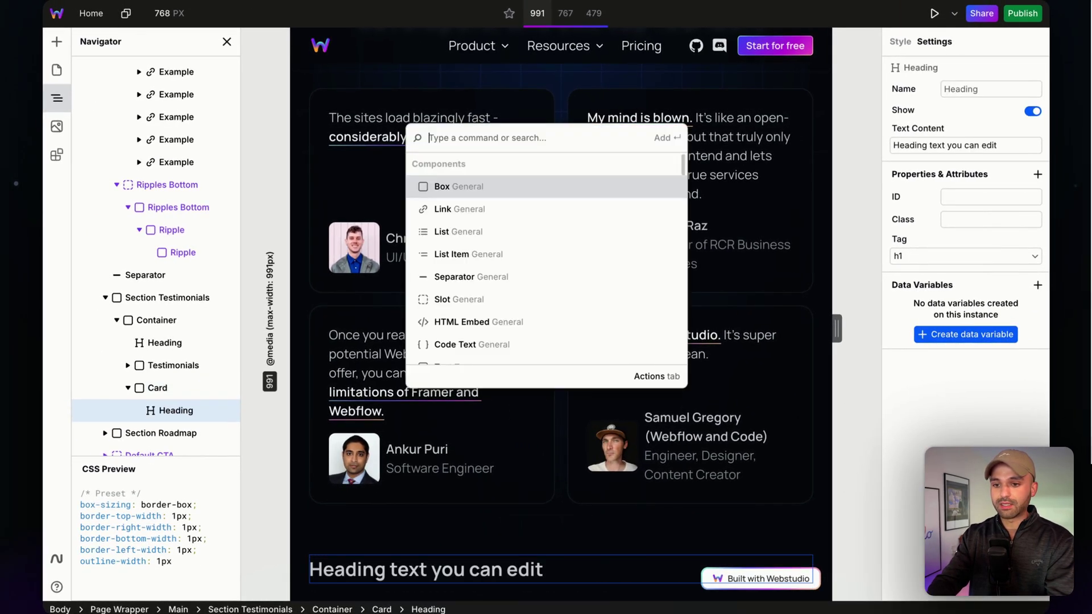
pyautogui.write('para')
pyautogui.press('Return')
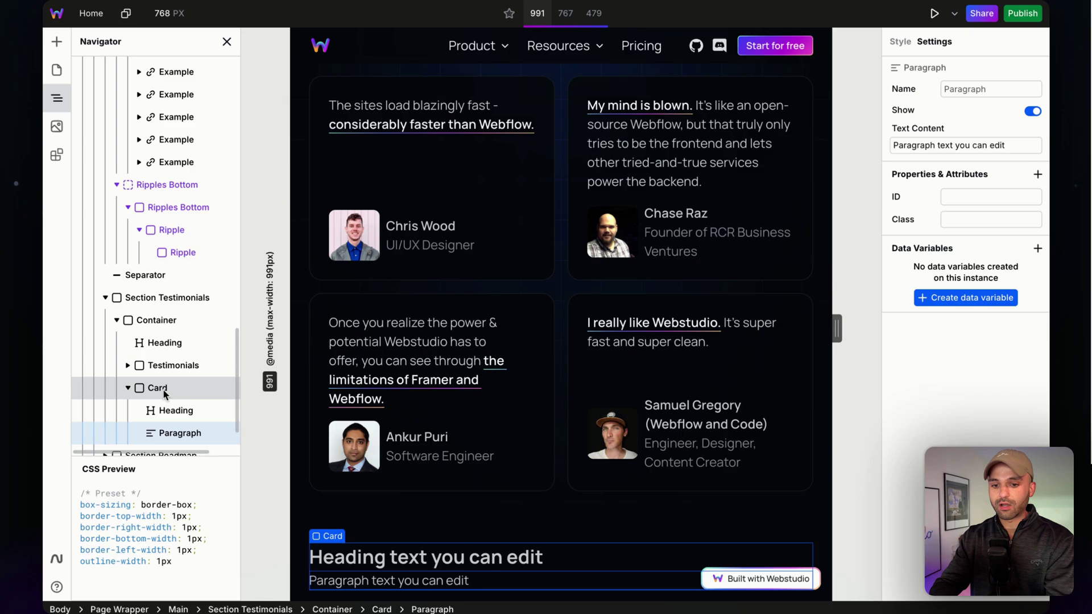
# Step: Open the Style panel for Card, then search the palette for 'pages style'
pyautogui.click(157, 388)
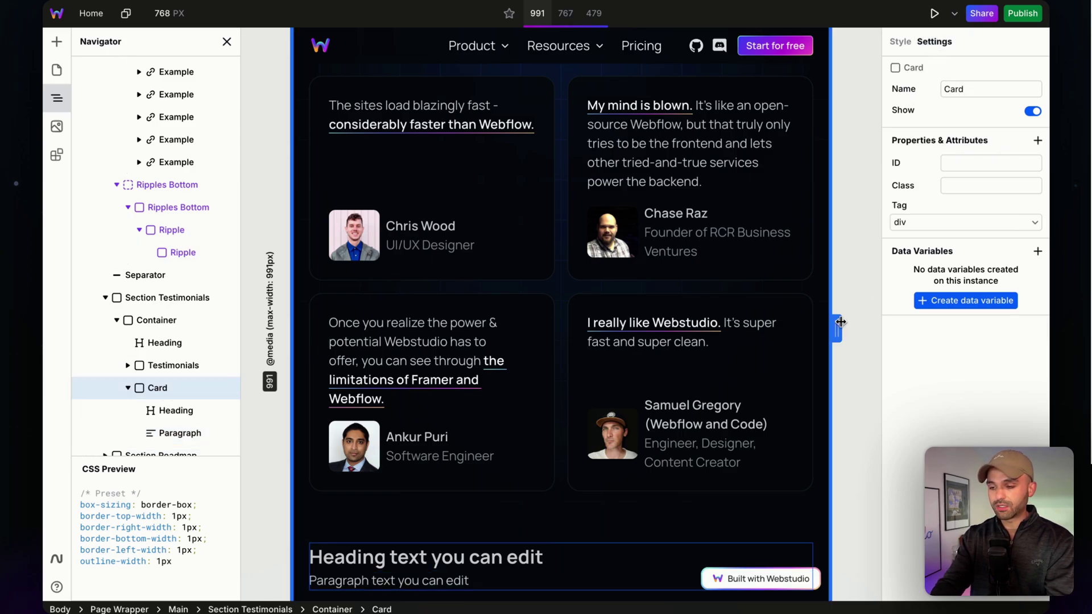
pyautogui.press('super+k')
pyautogui.write('style')
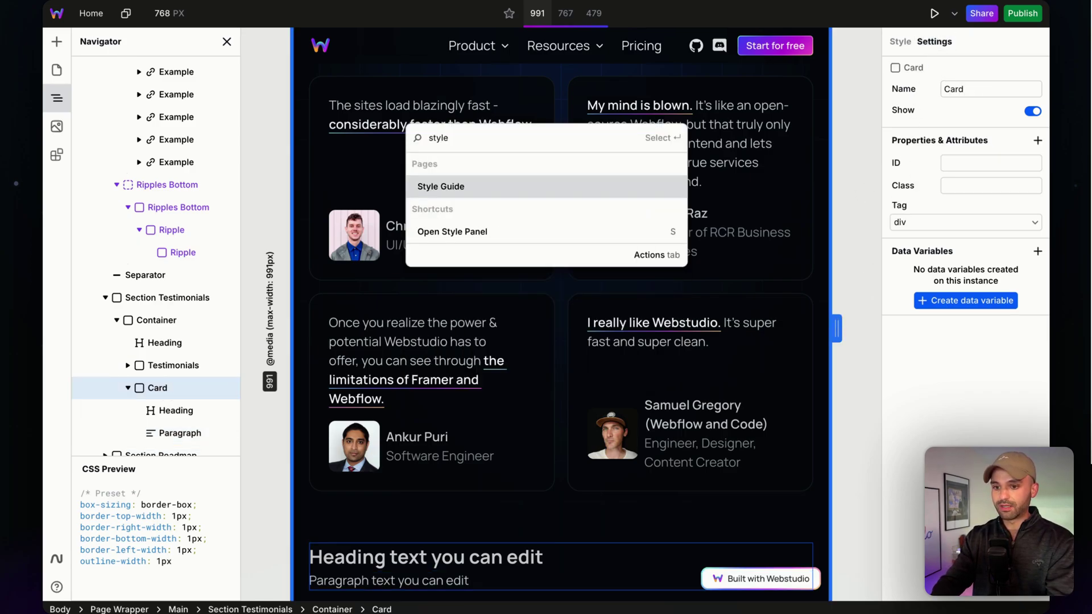
pyautogui.press('Down')
pyautogui.press('Return')
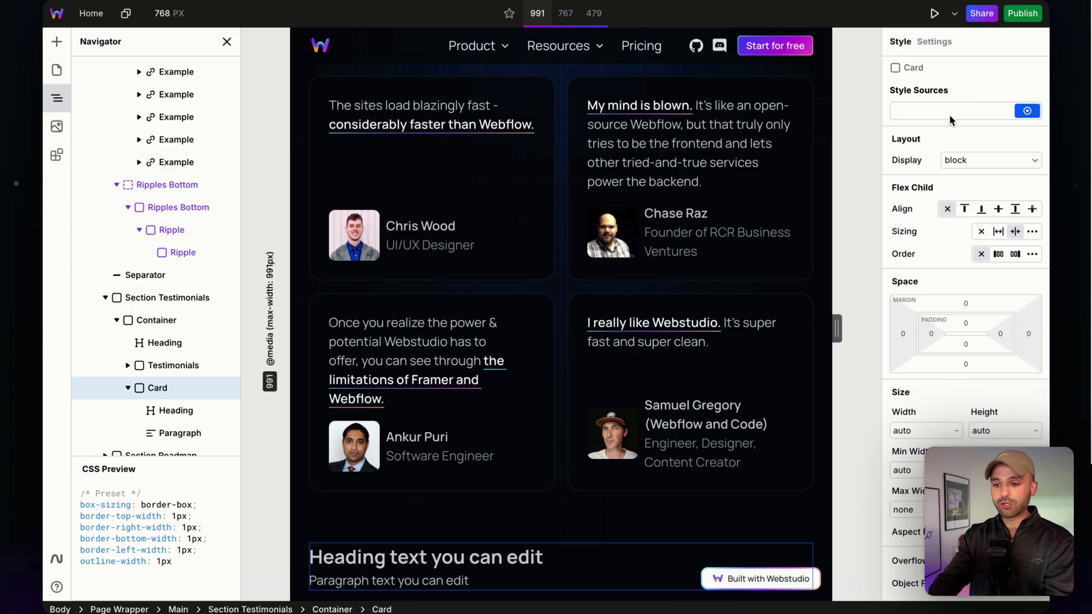
pyautogui.press('super+k')
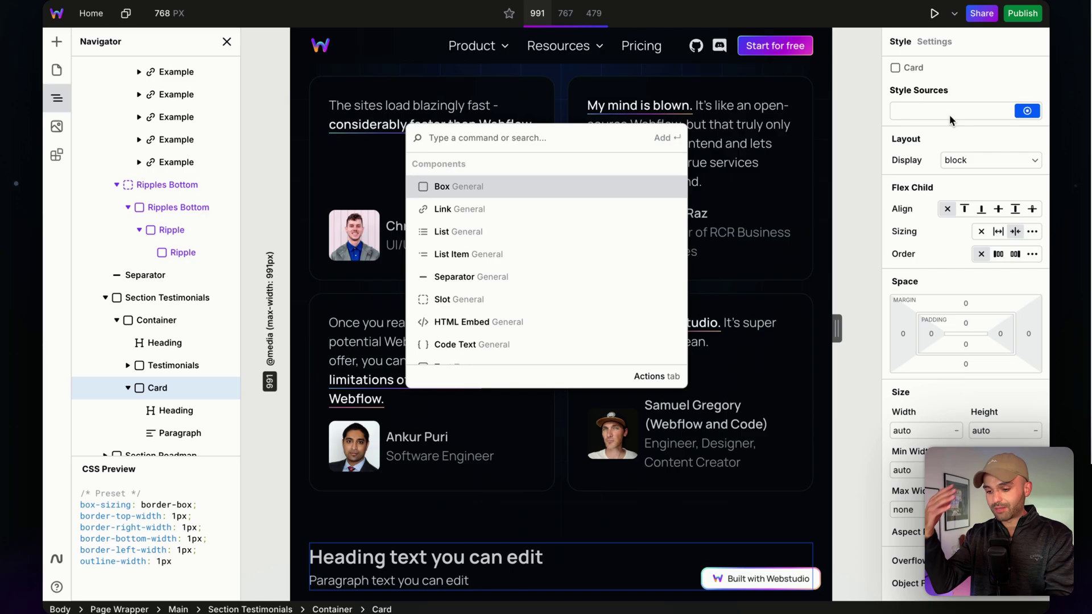
pyautogui.write('page')
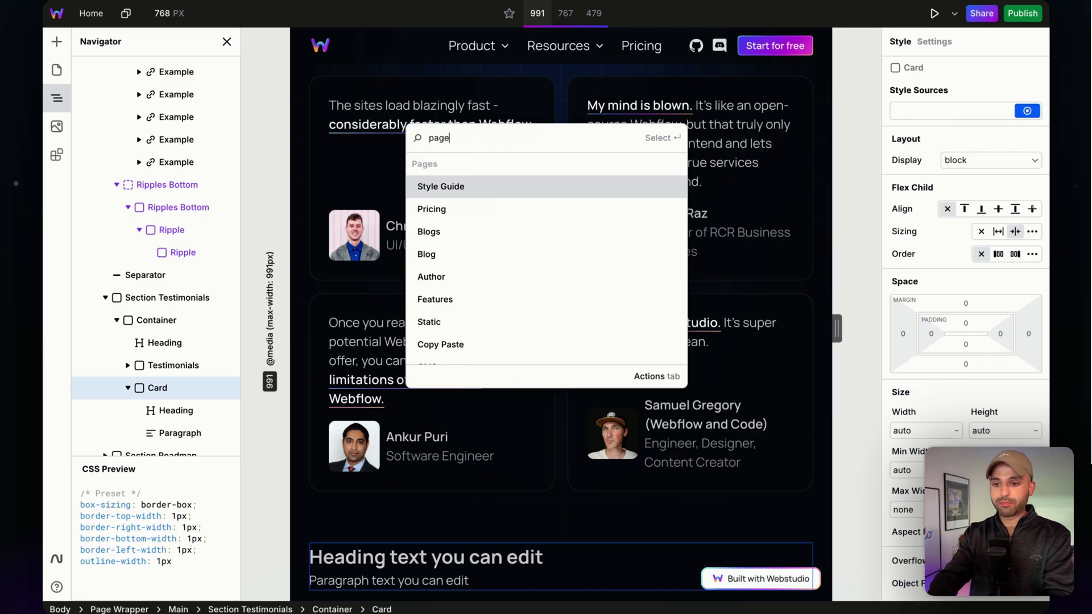
pyautogui.write('s')
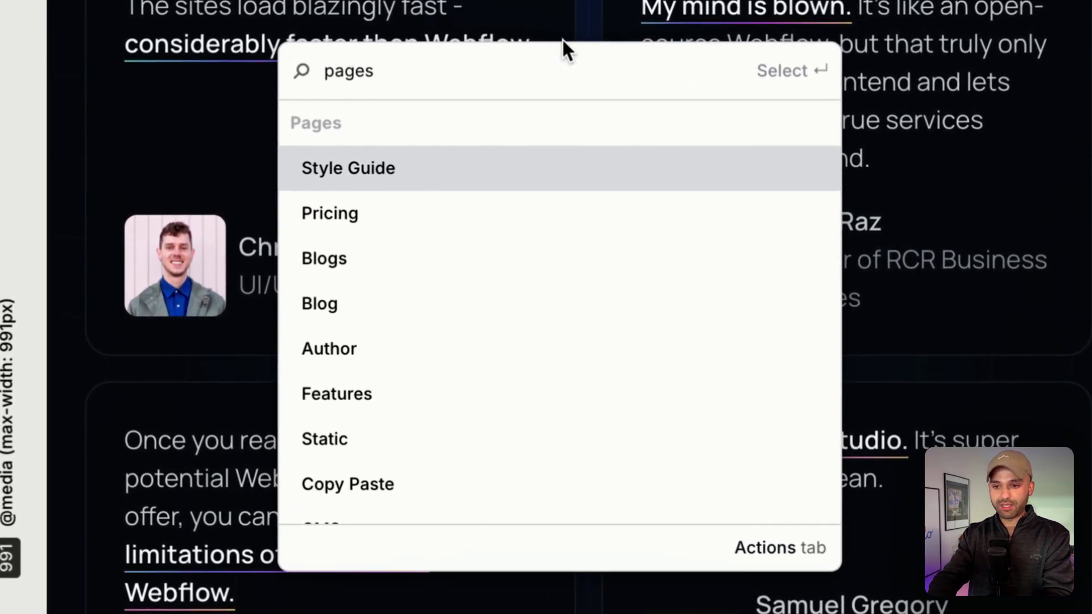
pyautogui.write(' style')
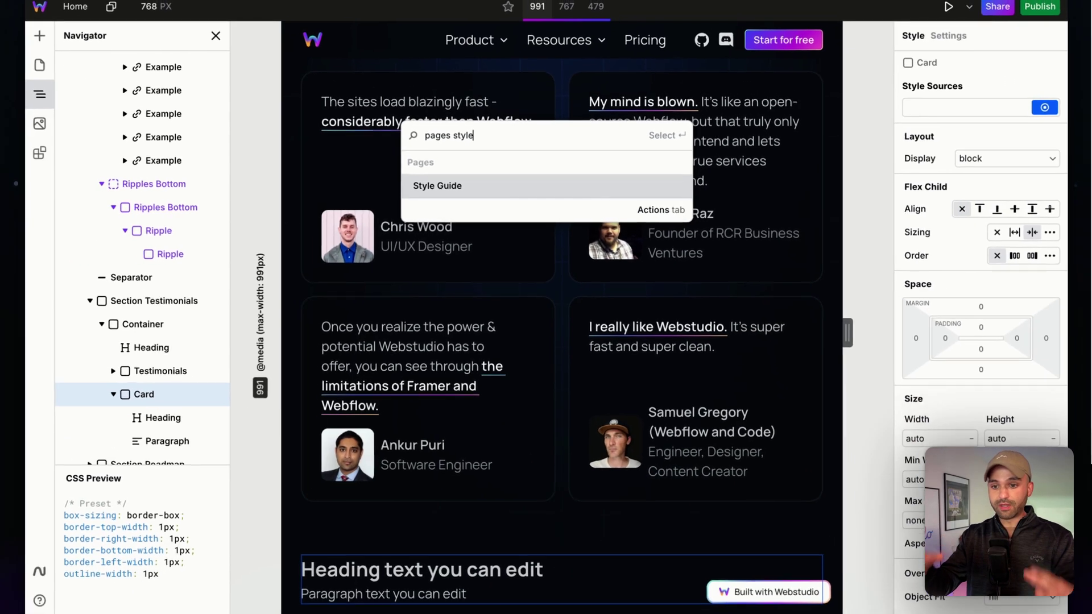
# Step: Select the Card Highlight card on the Style Guide page and switch to the Home page
pyautogui.press('Return')
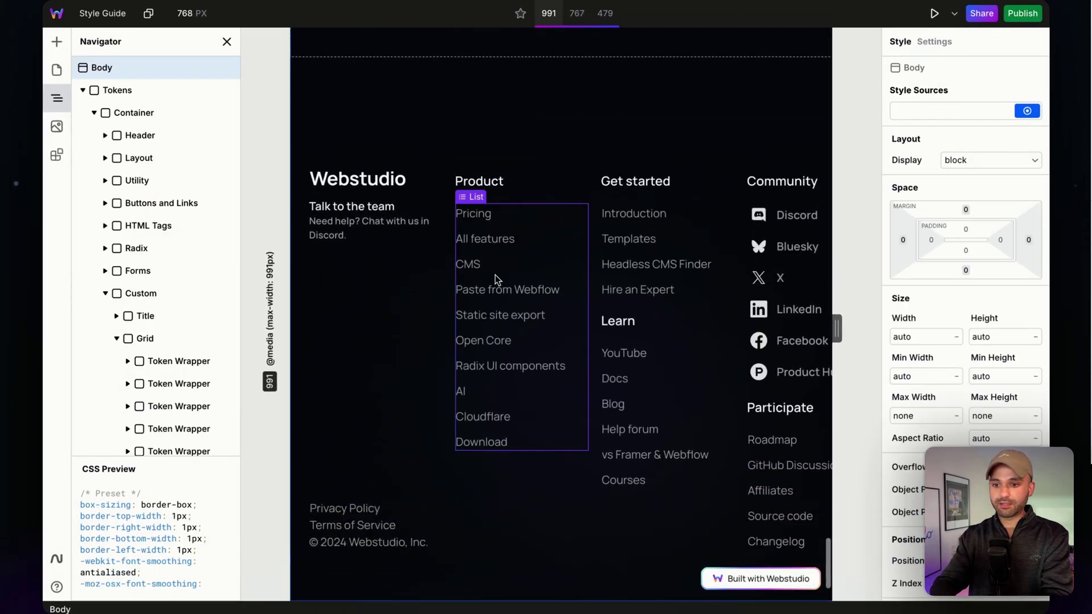
pyautogui.scroll(-6, 495, 275)
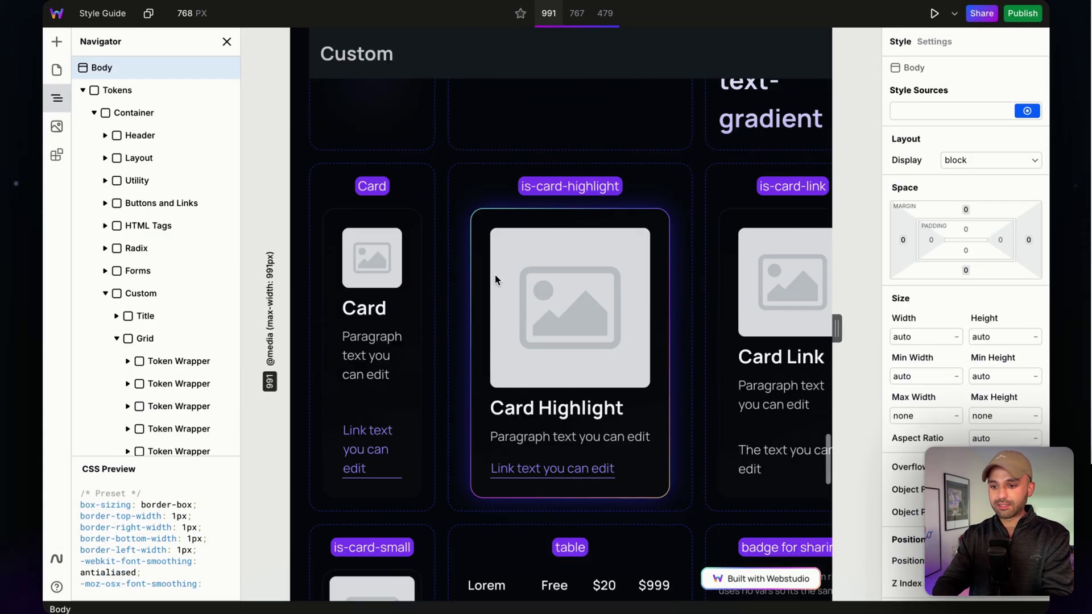
pyautogui.click(479, 237)
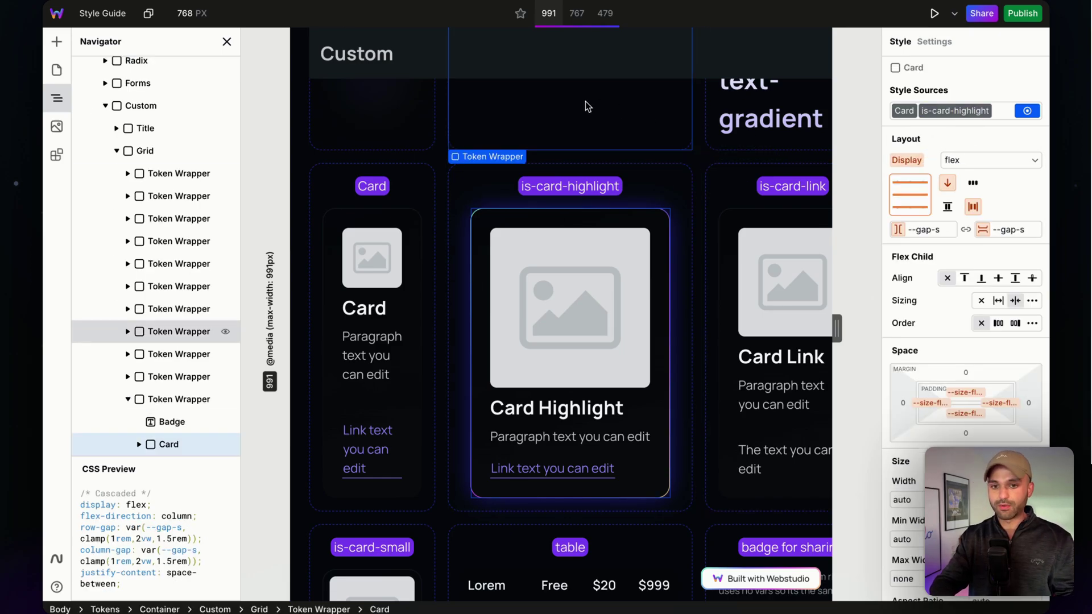
pyautogui.hotkey('ctrl', 'k')
pyautogui.write('page')
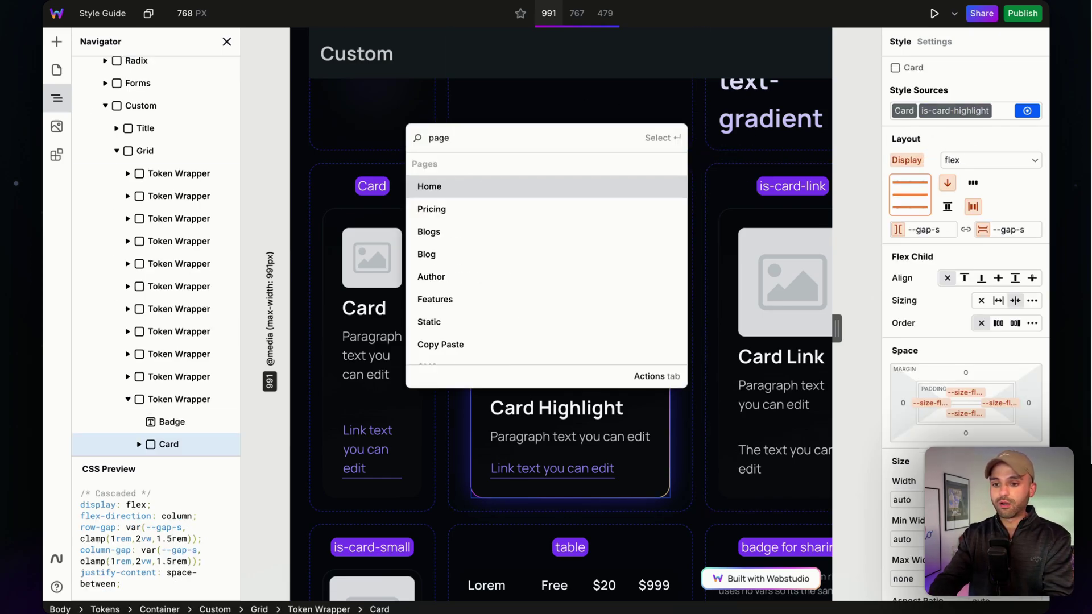
pyautogui.press('Return')
# Step: Open the Style Guide page settings through the palette's Settings action
pyautogui.hotkey('ctrl', 'k')
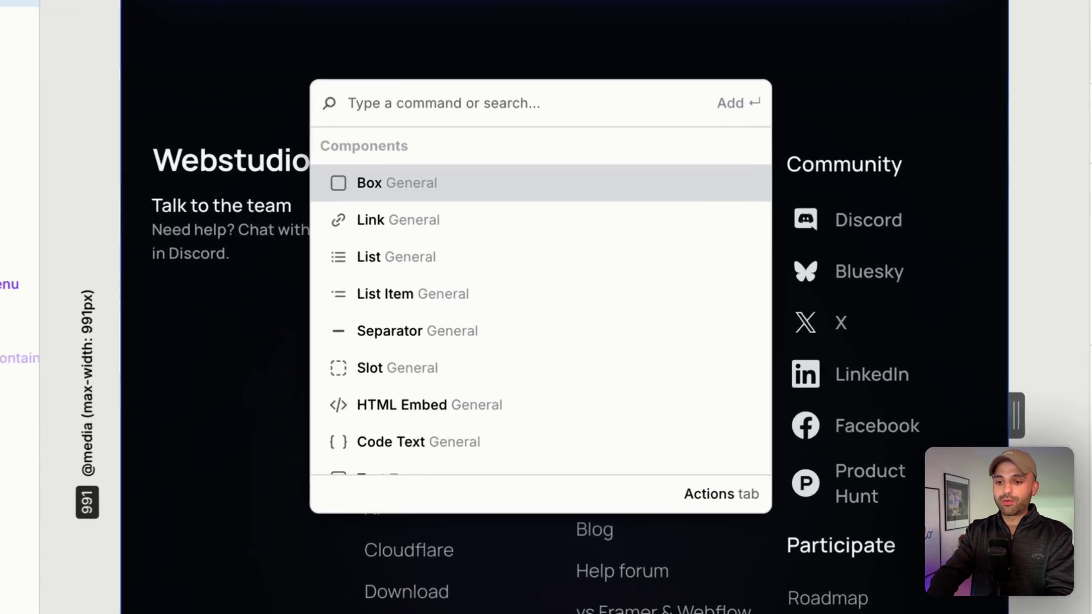
pyautogui.write('style gui')
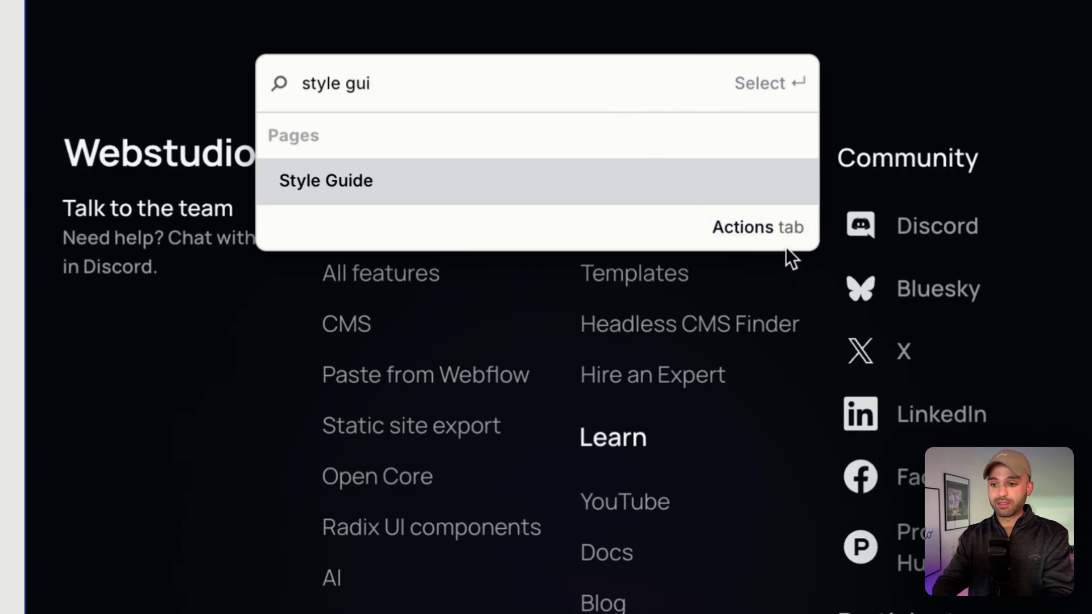
pyautogui.press('Tab')
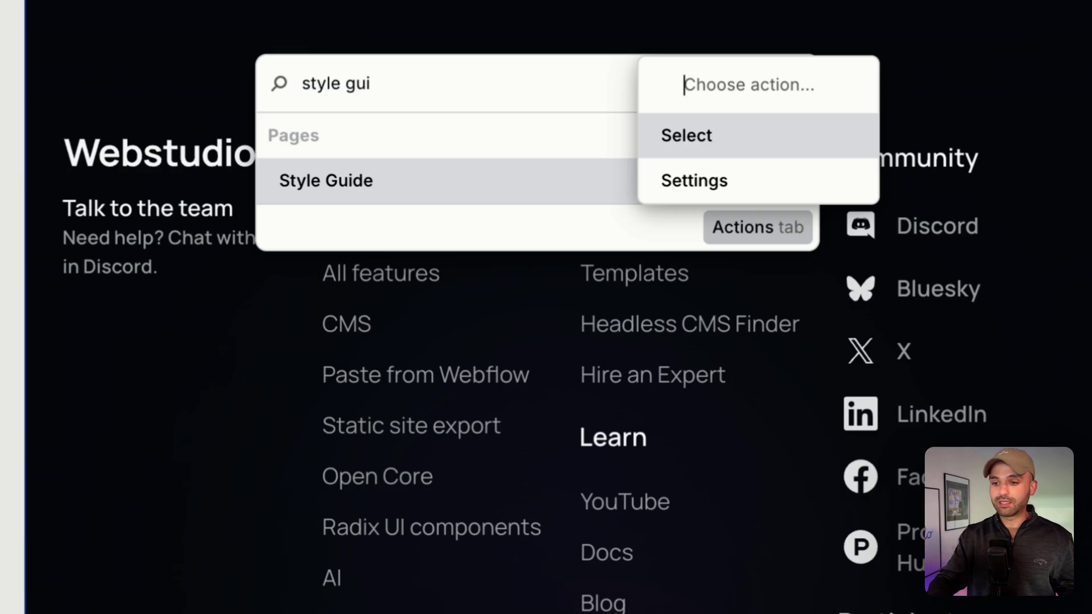
pyautogui.press('Down')
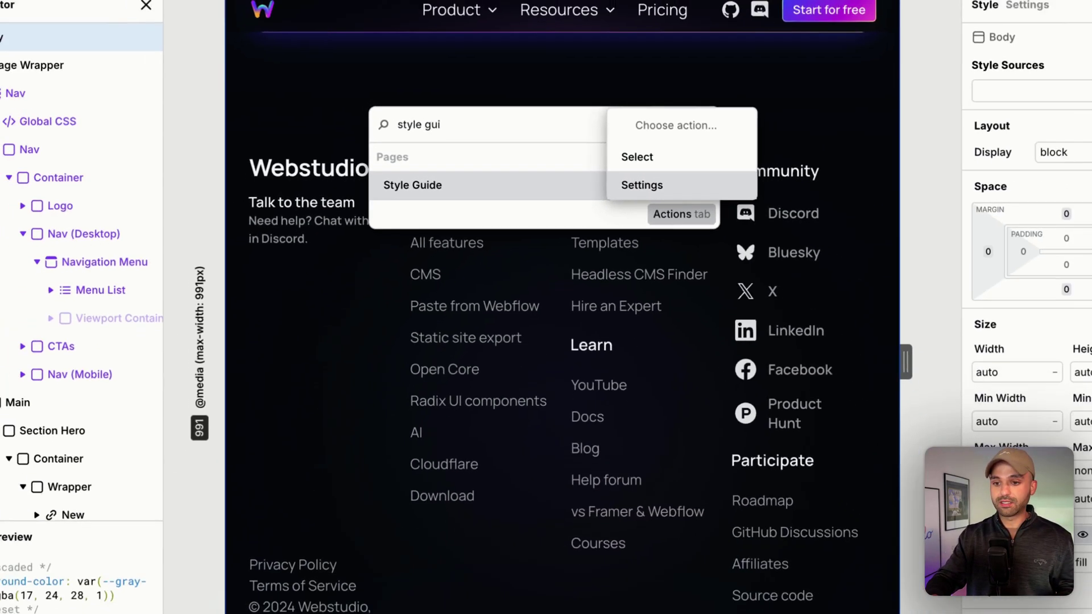
pyautogui.press('Return')
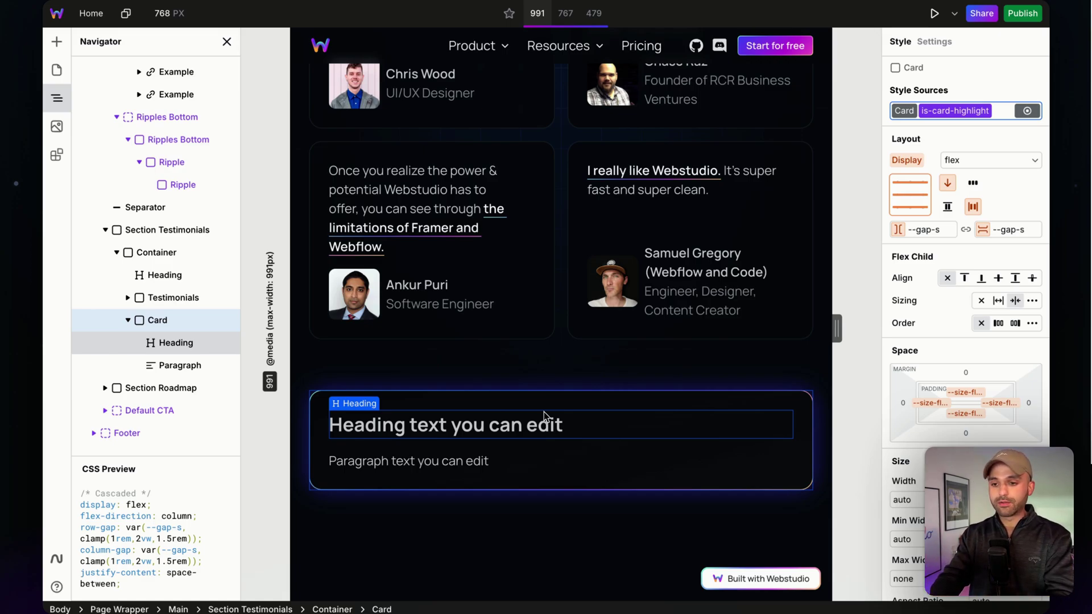
# Step: Switch the canvas to the 767 px Mobile Landscape breakpoint and open the Settings panel
pyautogui.press('super+k')
pyautogui.write('break')
pyautogui.press('Down')
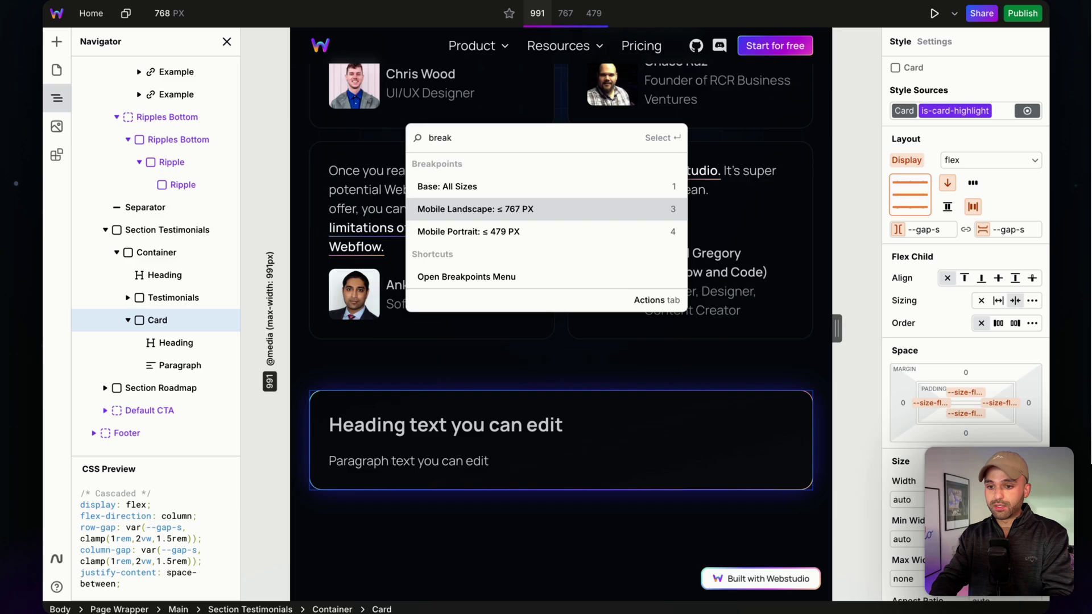
pyautogui.press('Return')
pyautogui.press('super+k')
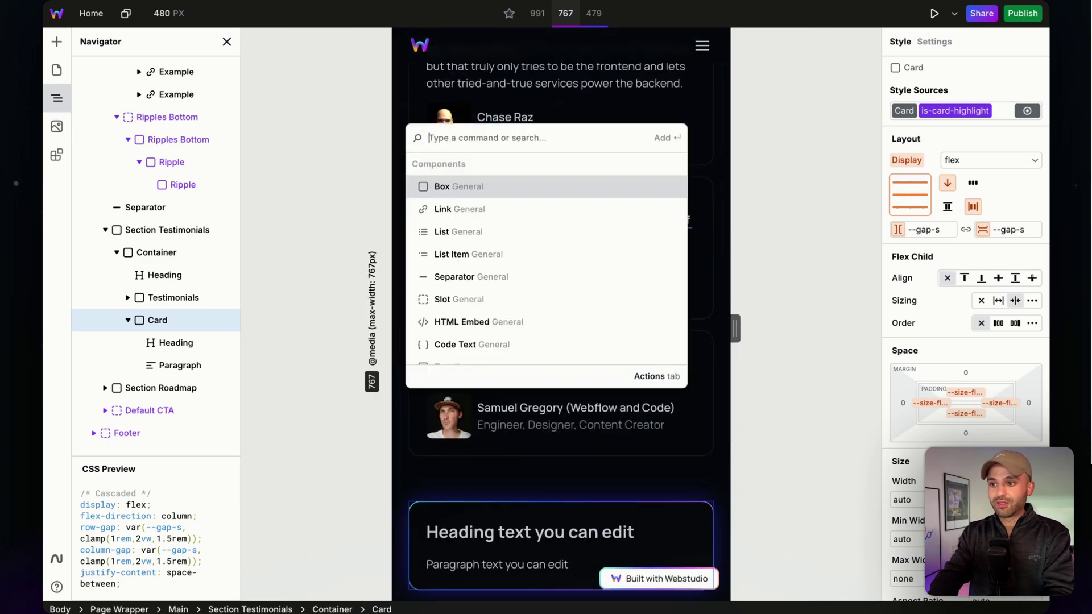
pyautogui.write('setting')
pyautogui.press('Return')
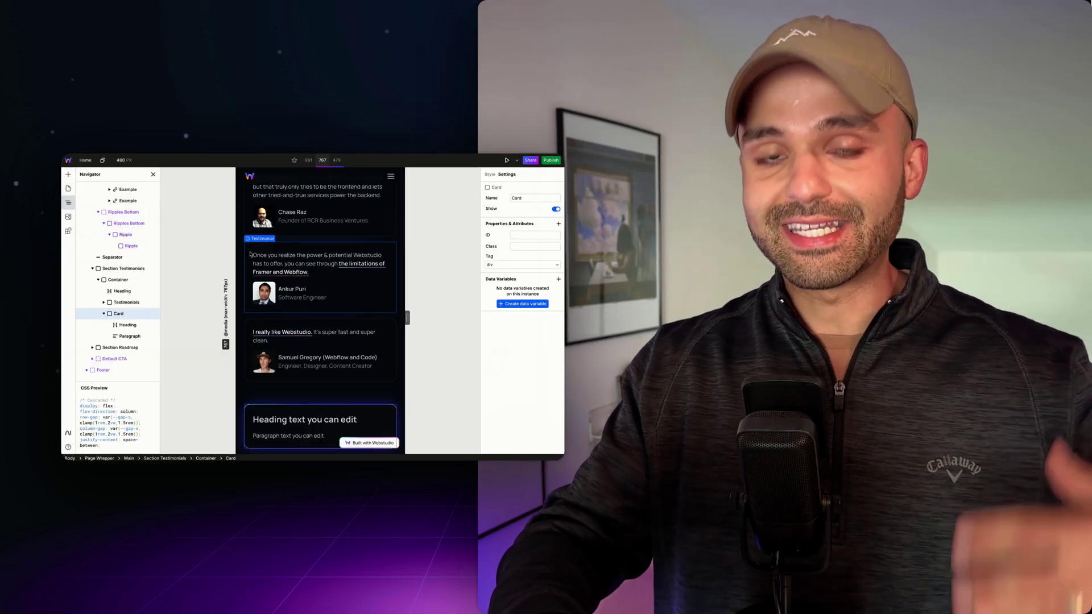
# Step: Return to the base breakpoint and select the Testimonials section heading
pyautogui.click(294, 160)
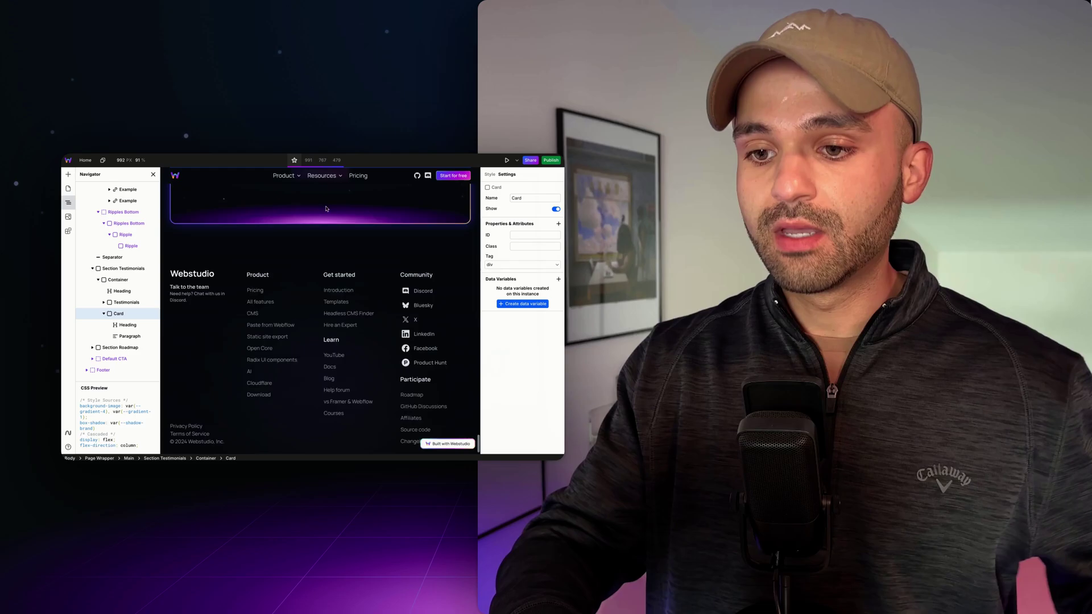
pyautogui.scroll(5, 333, 230)
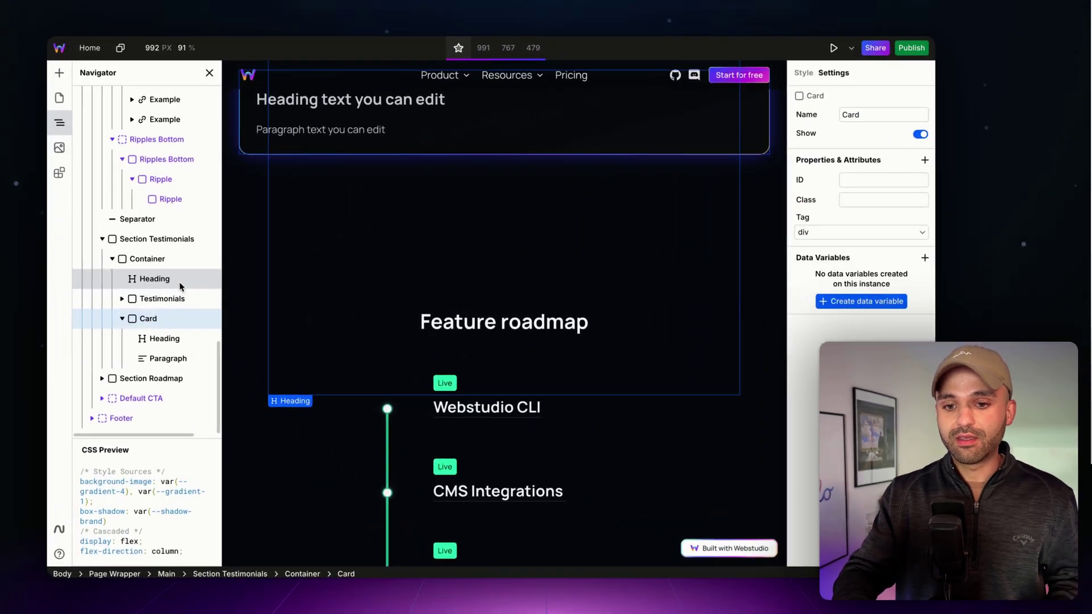
pyautogui.click(180, 281)
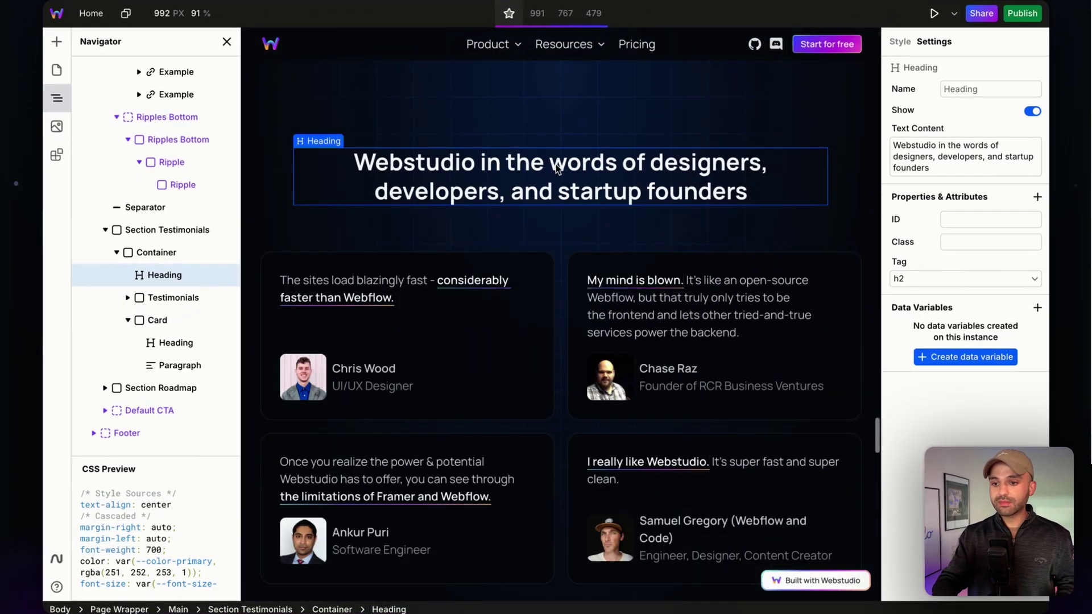
# Step: Insert a Box under the Container and move the Testimonials heading into it
pyautogui.click(127, 320)
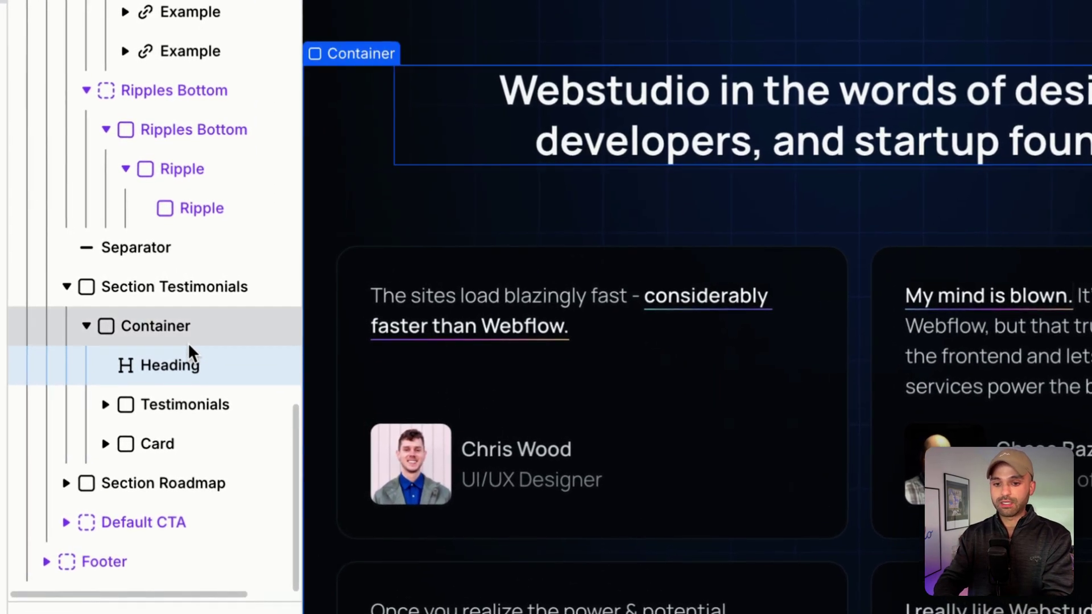
pyautogui.press('super+k')
pyautogui.write('para')
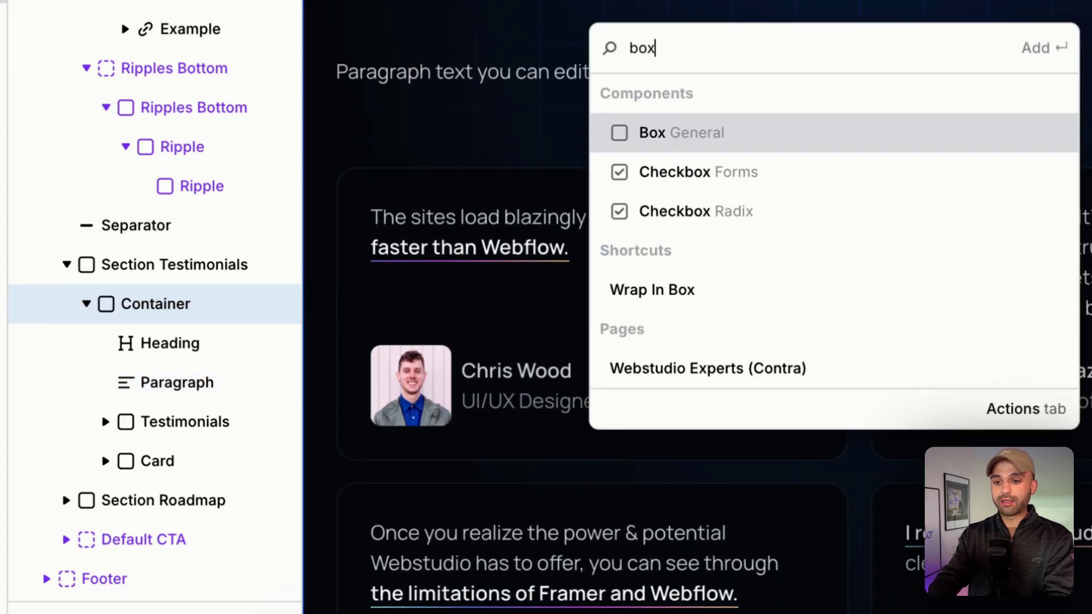
pyautogui.press('Return')
pyautogui.moveTo(143, 500); pyautogui.dragTo(157, 357)
pyautogui.moveTo(134, 421); pyautogui.dragTo(184, 398)
pyautogui.click(176, 346)
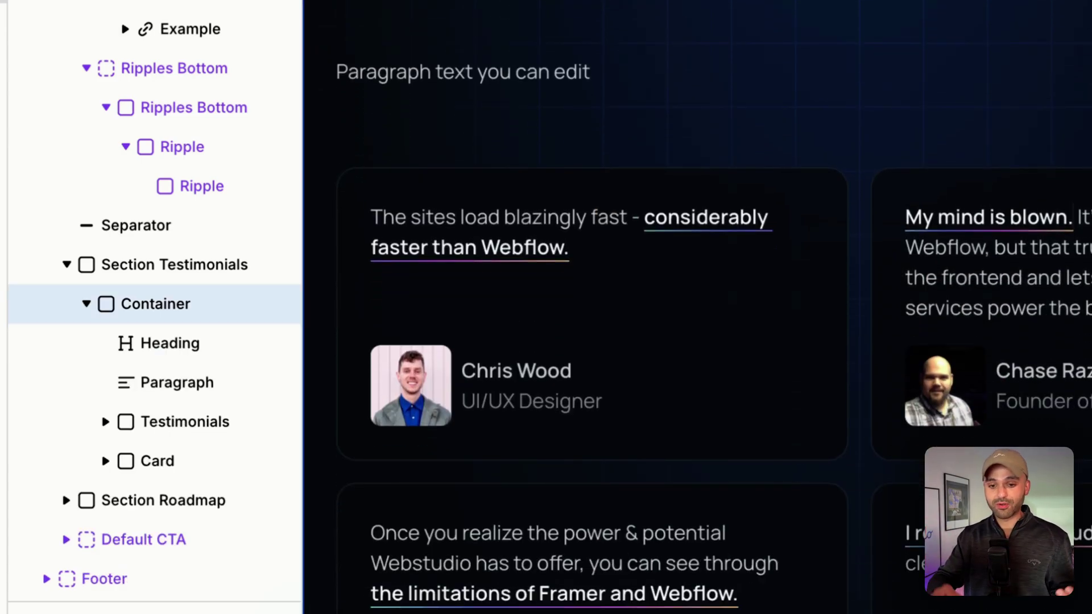
# Step: Delete the paragraph under the heading, then search 'wrap' with the heading selected
pyautogui.click(193, 385)
pyautogui.press('Delete')
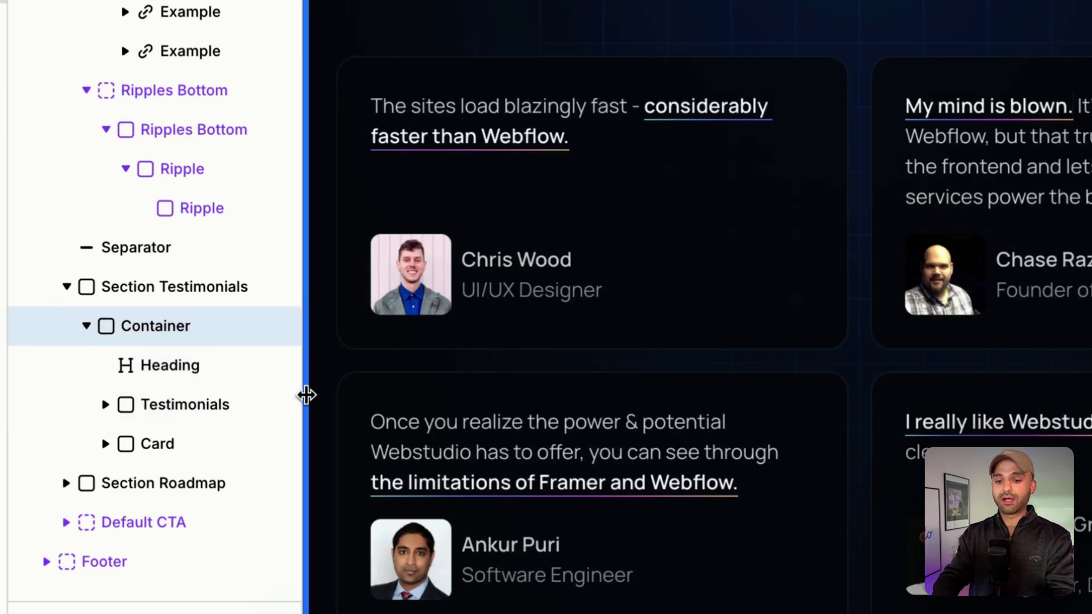
pyautogui.click(191, 366)
pyautogui.press('super+k')
pyautogui.write('wrap')
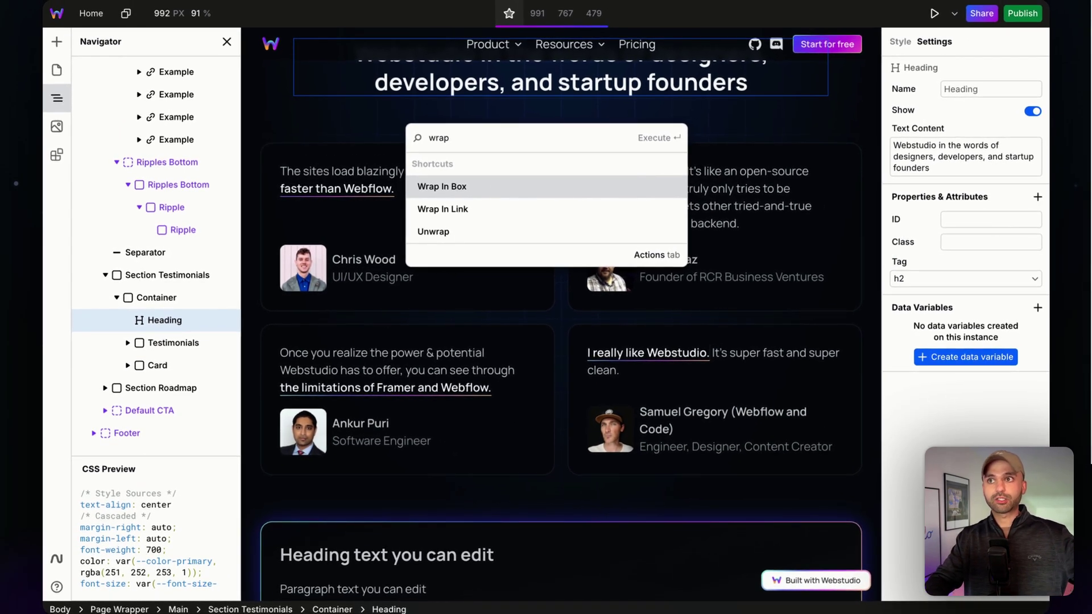
# Step: Run Wrap In Box on the Testimonials heading, then add a Paragraph beneath it
pyautogui.press('Down')
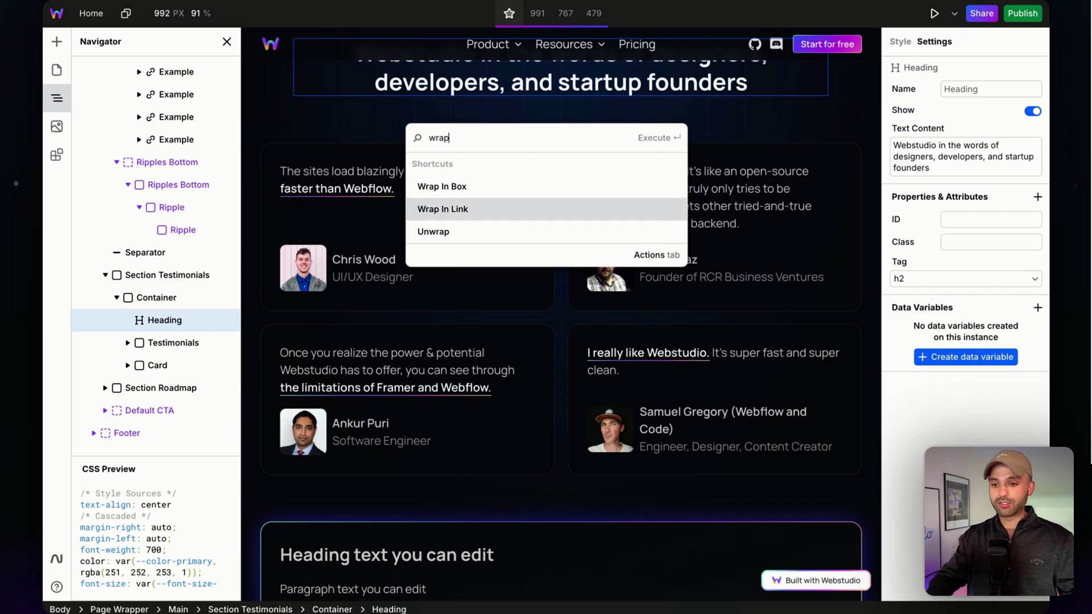
pyautogui.press('Up')
pyautogui.press('Return')
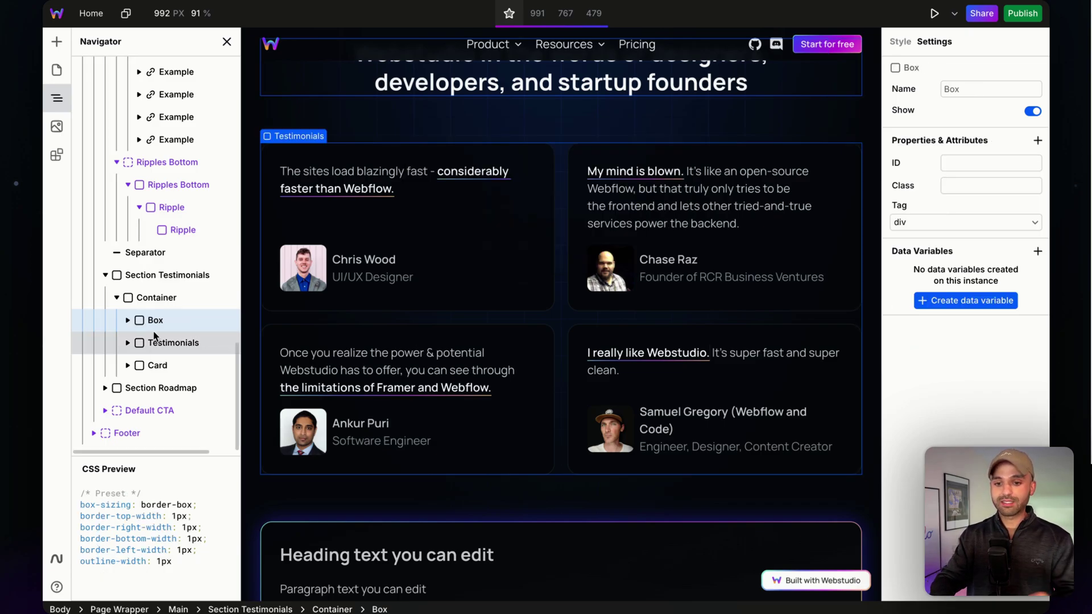
pyautogui.press('super+k')
pyautogui.write('para')
pyautogui.press('Return')
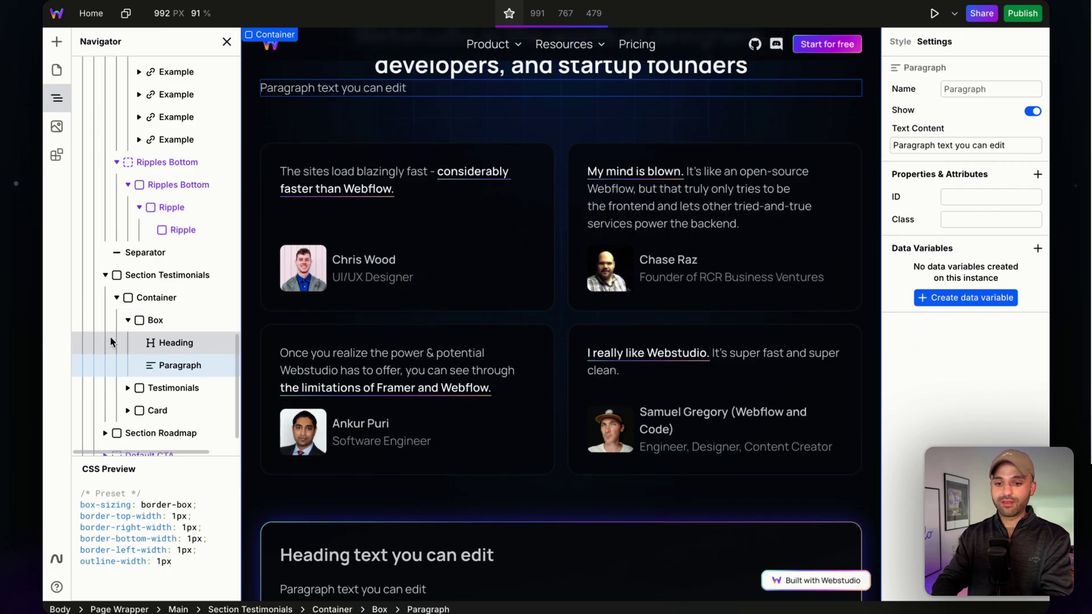